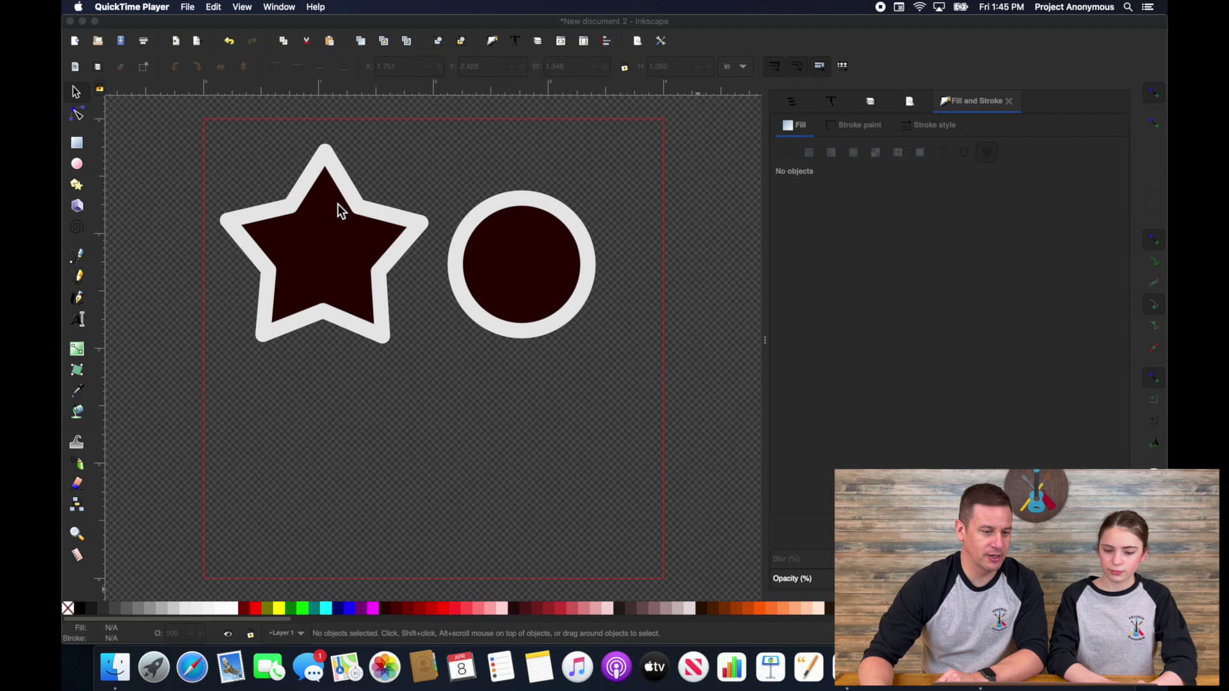
Bring Inkscape forward and show the Stroke style settings in the Fill and Stroke dialog
{"action": "left_click", "coordinate": [361, 213]}
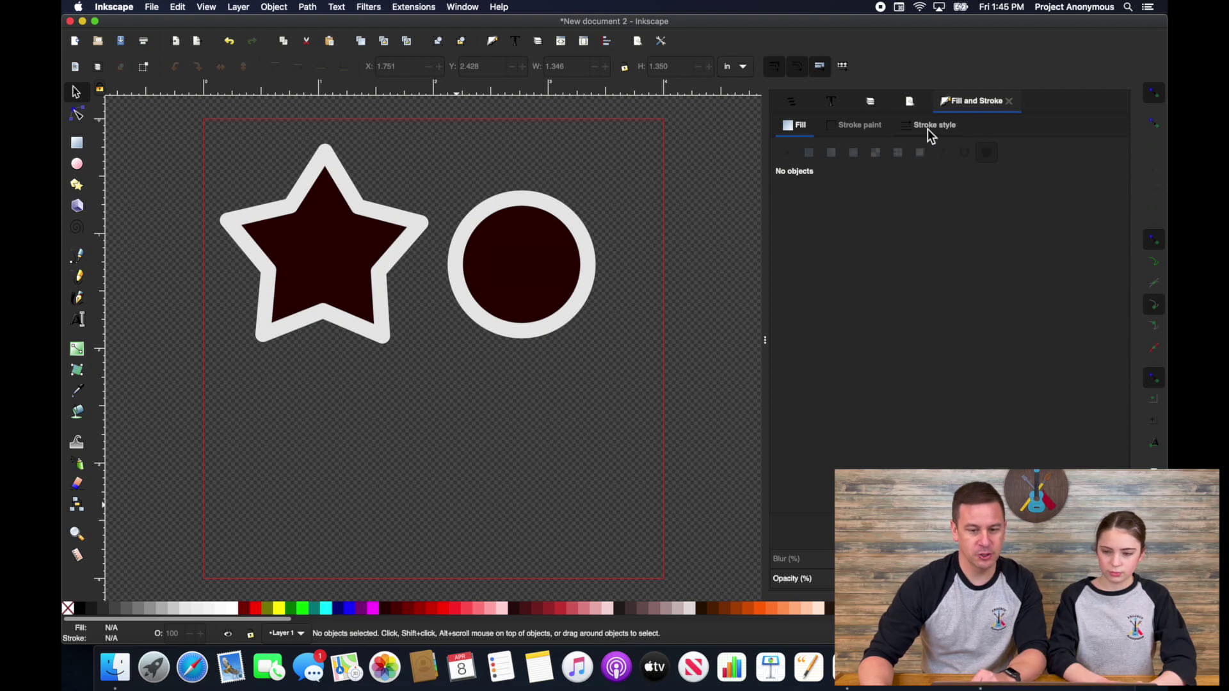
{"action": "left_click", "coordinate": [928, 127]}
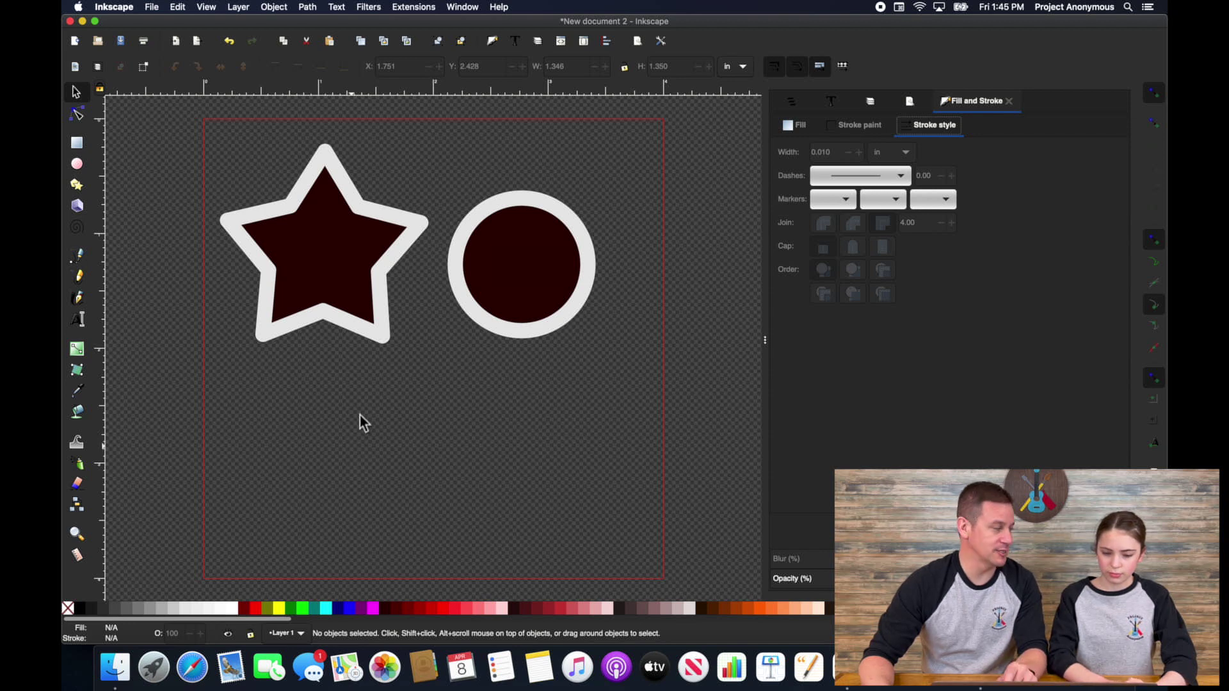
Remove the fill from the star and the circle, then select both outlines together
{"action": "left_click", "coordinate": [335, 255]}
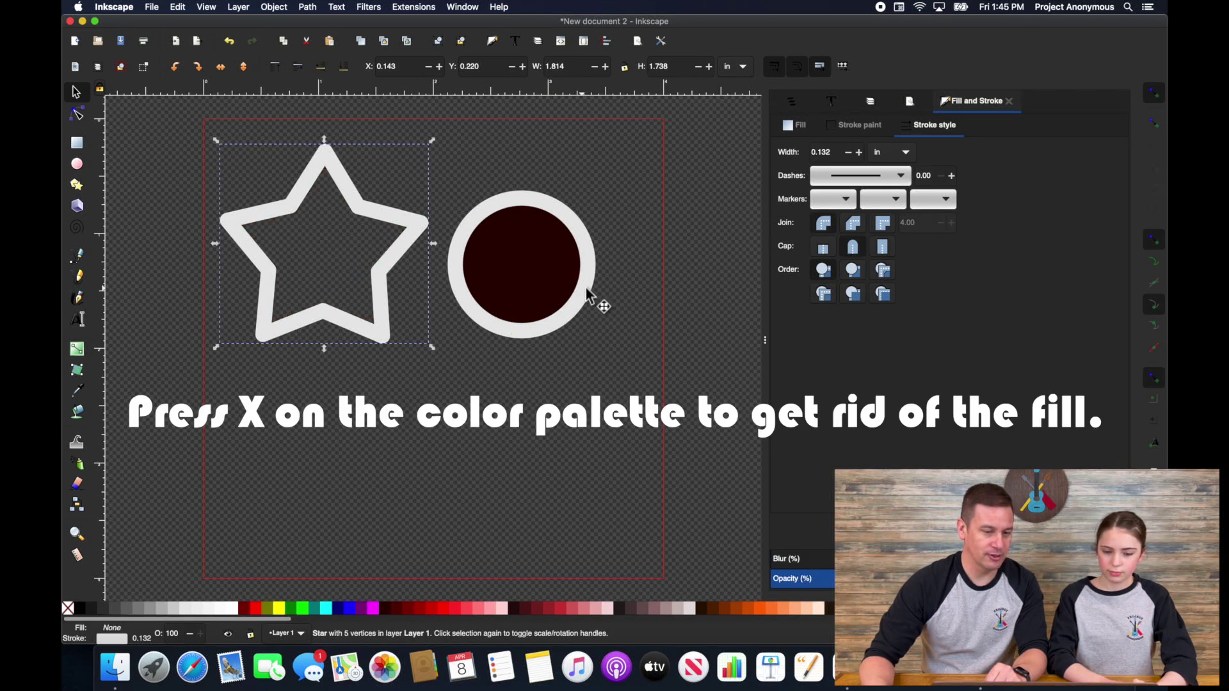
{"action": "left_click", "coordinate": [563, 272]}
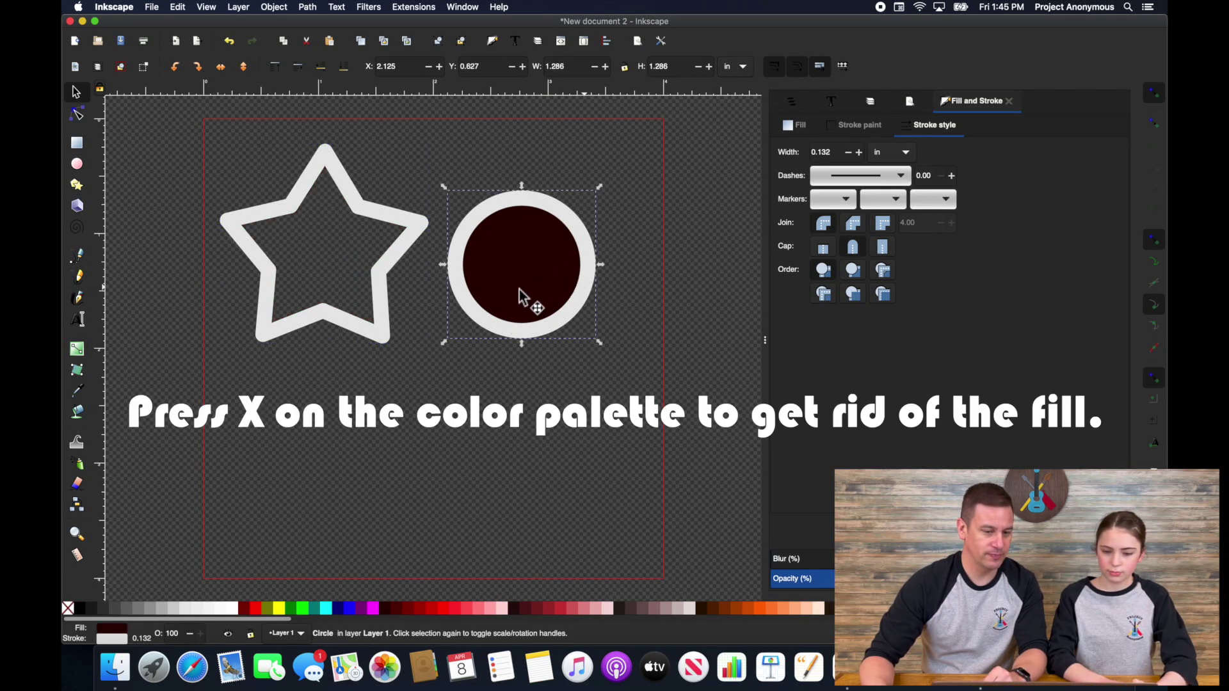
{"action": "left_click", "coordinate": [94, 605]}
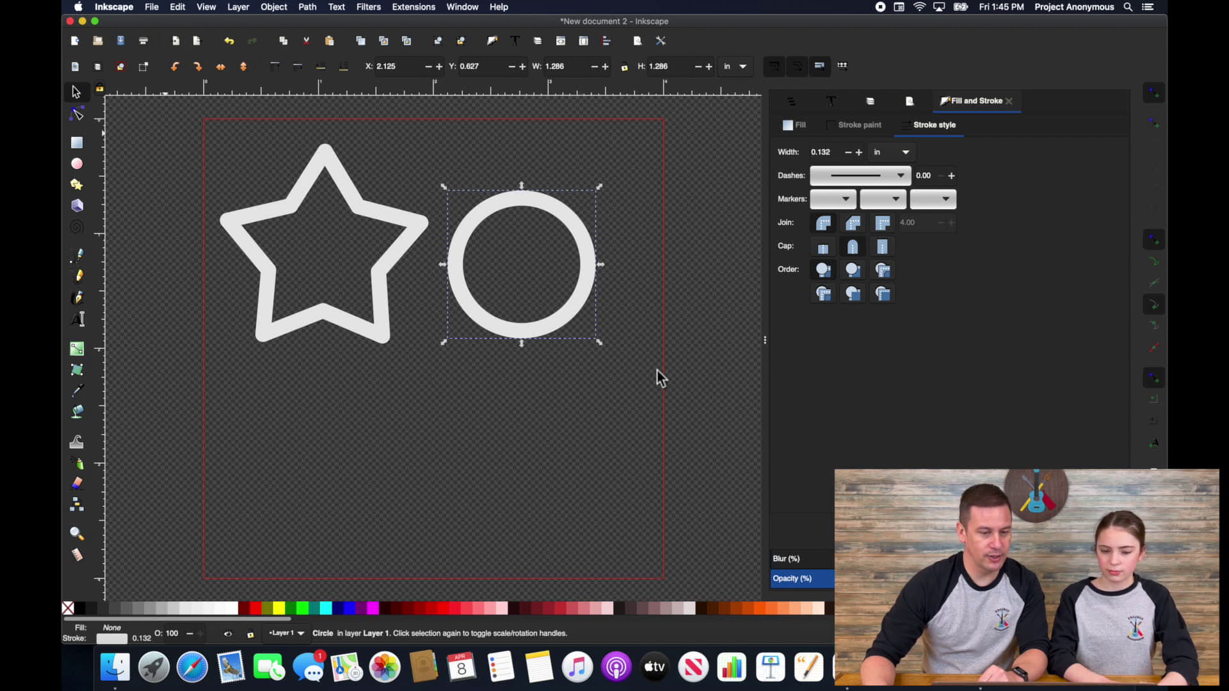
{"action": "left_click_drag", "start_coordinate": [659, 378], "coordinate": [760, 424]}
Duplicate the star and circle and place the copies directly below the originals
{"action": "key", "text": "super+c"}
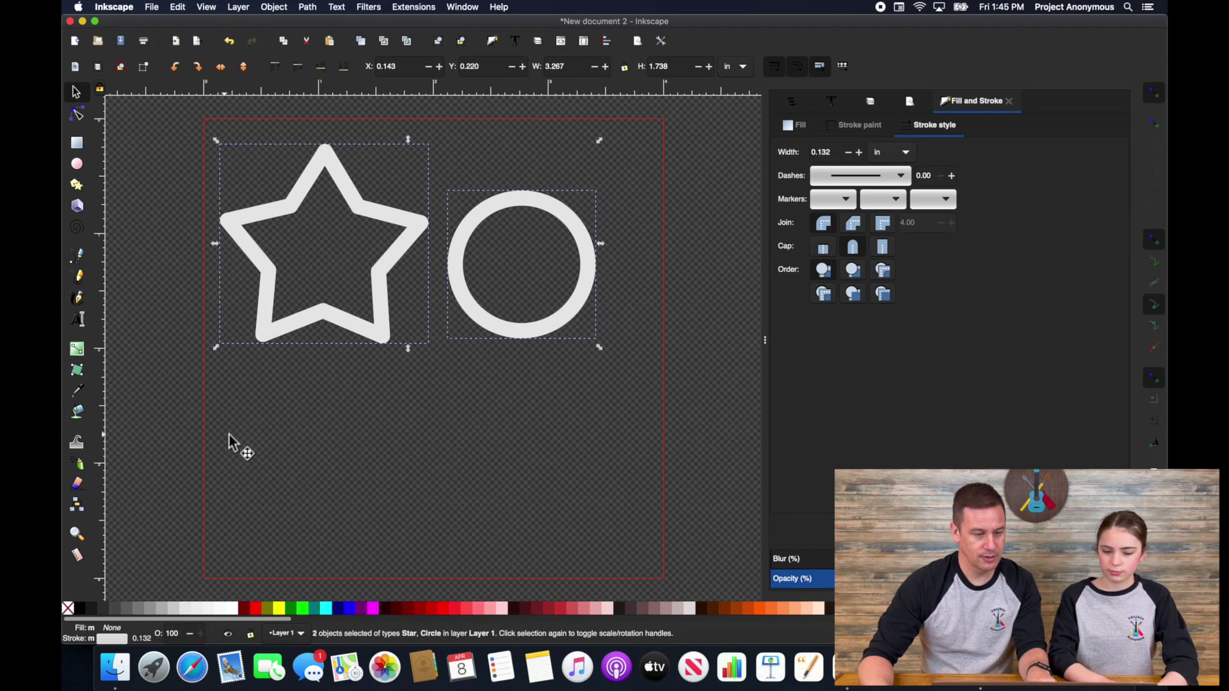
{"action": "key", "text": "super+v"}
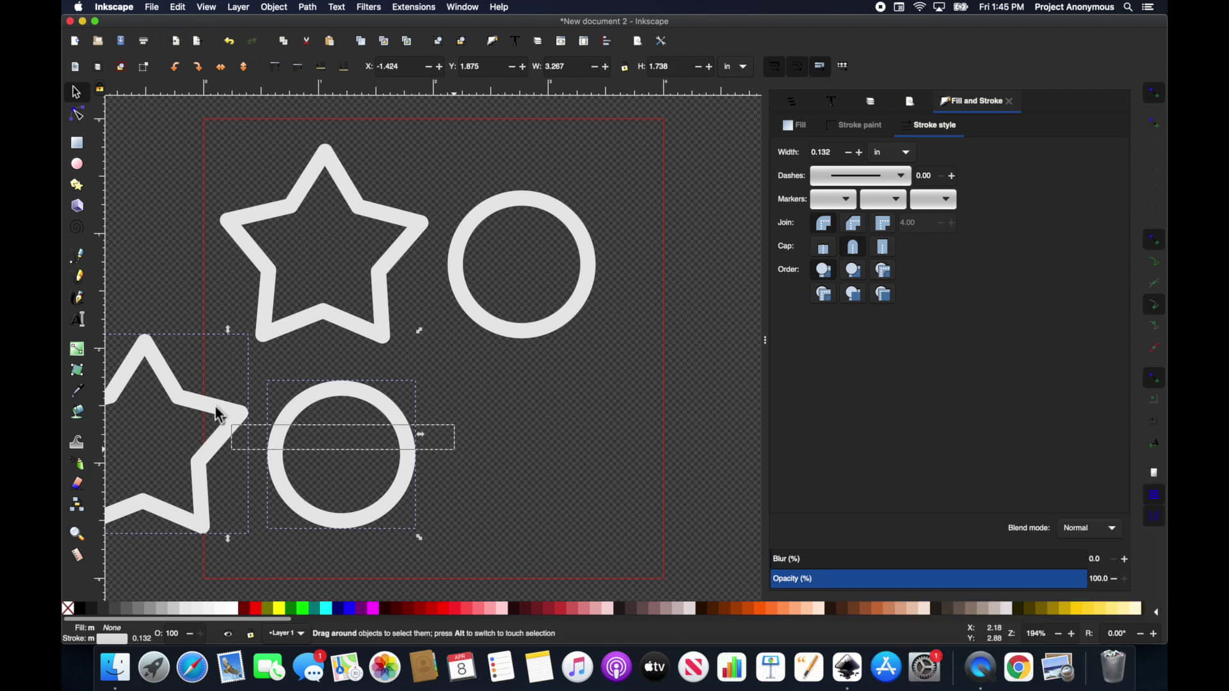
{"action": "scroll", "coordinate": [448, 448], "scroll_direction": "left", "scroll_amount": 6}
{"action": "left_click_drag", "start_coordinate": [471, 435], "coordinate": [663, 443]}
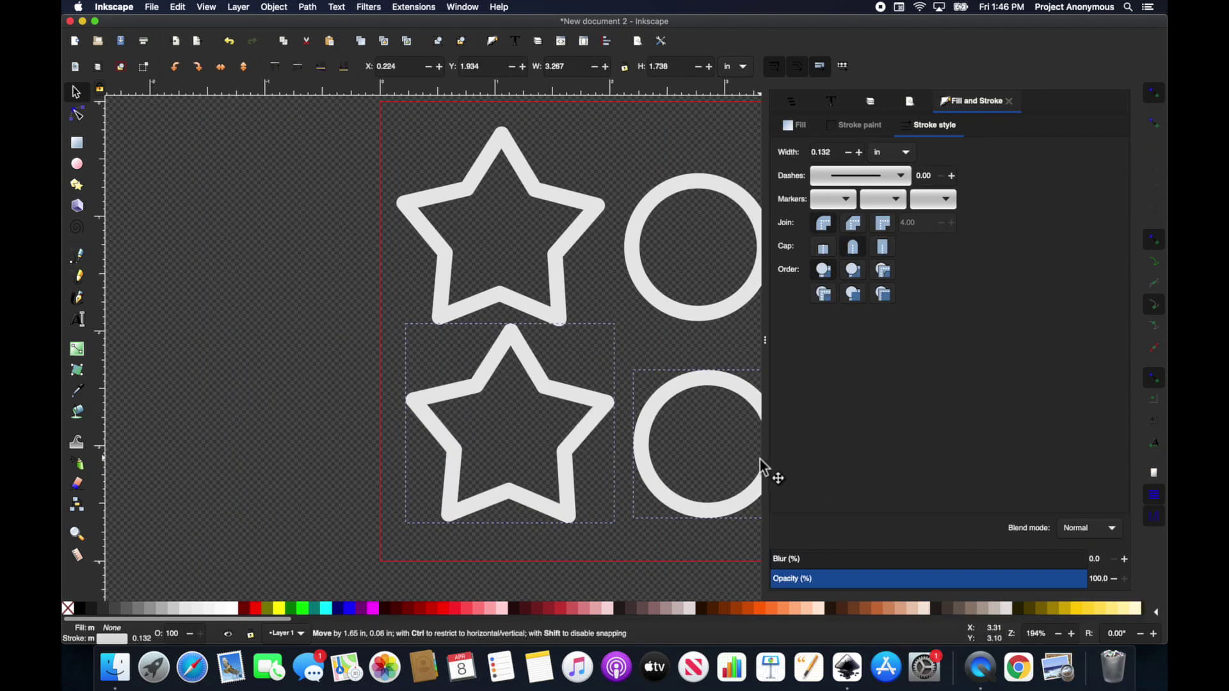
{"action": "scroll", "coordinate": [321, 329], "scroll_direction": "right", "scroll_amount": 5}
{"action": "left_click", "coordinate": [321, 329]}
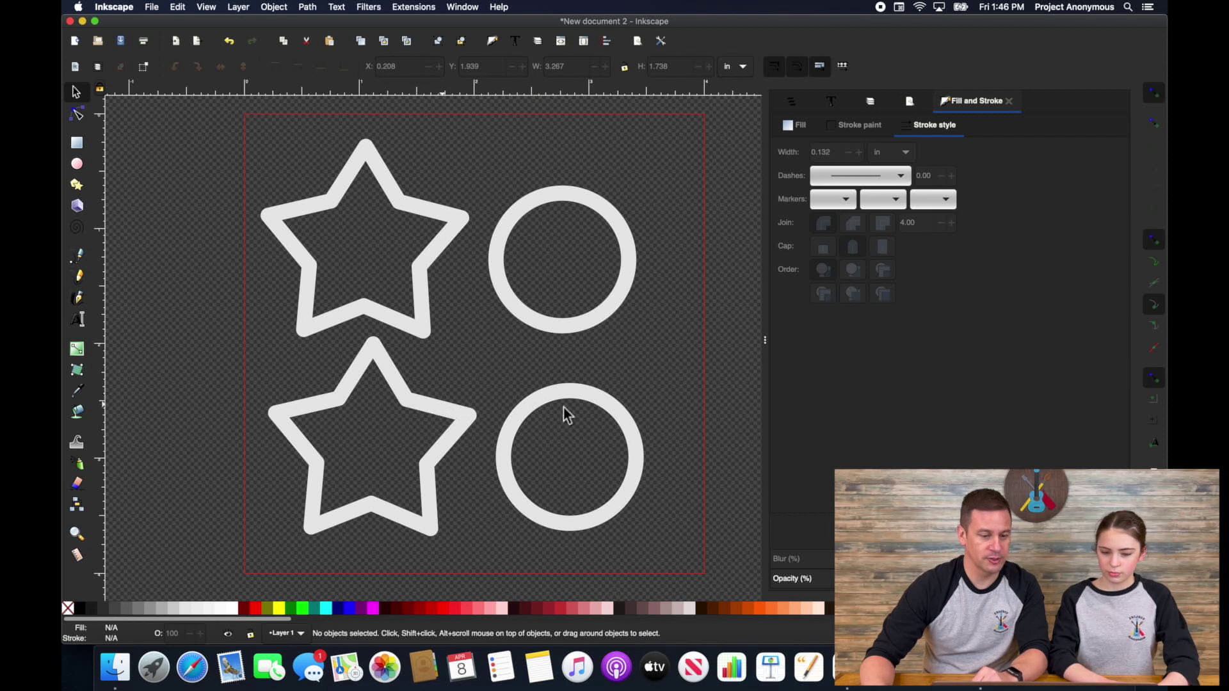
Convert the lower star and circle to satin columns with Ink/Stitch's Convert Line to Satin
{"action": "left_click", "coordinate": [408, 405]}
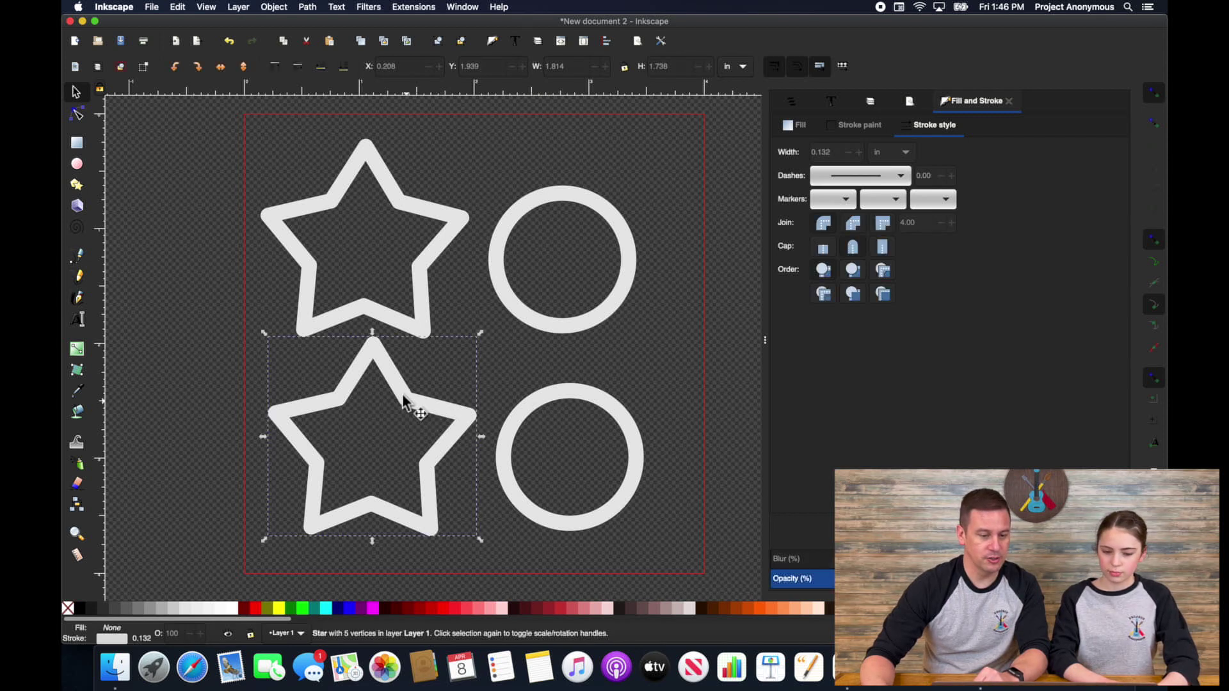
{"action": "left_click", "coordinate": [548, 406], "text": "shift"}
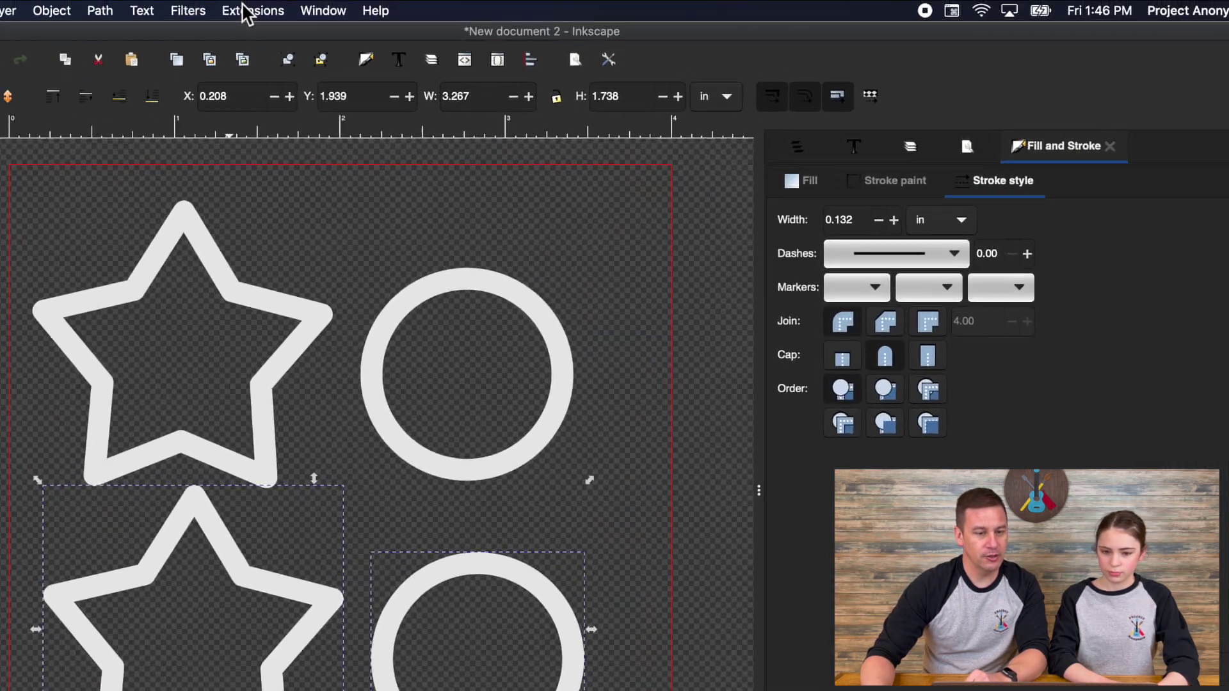
{"action": "left_click", "coordinate": [246, 12]}
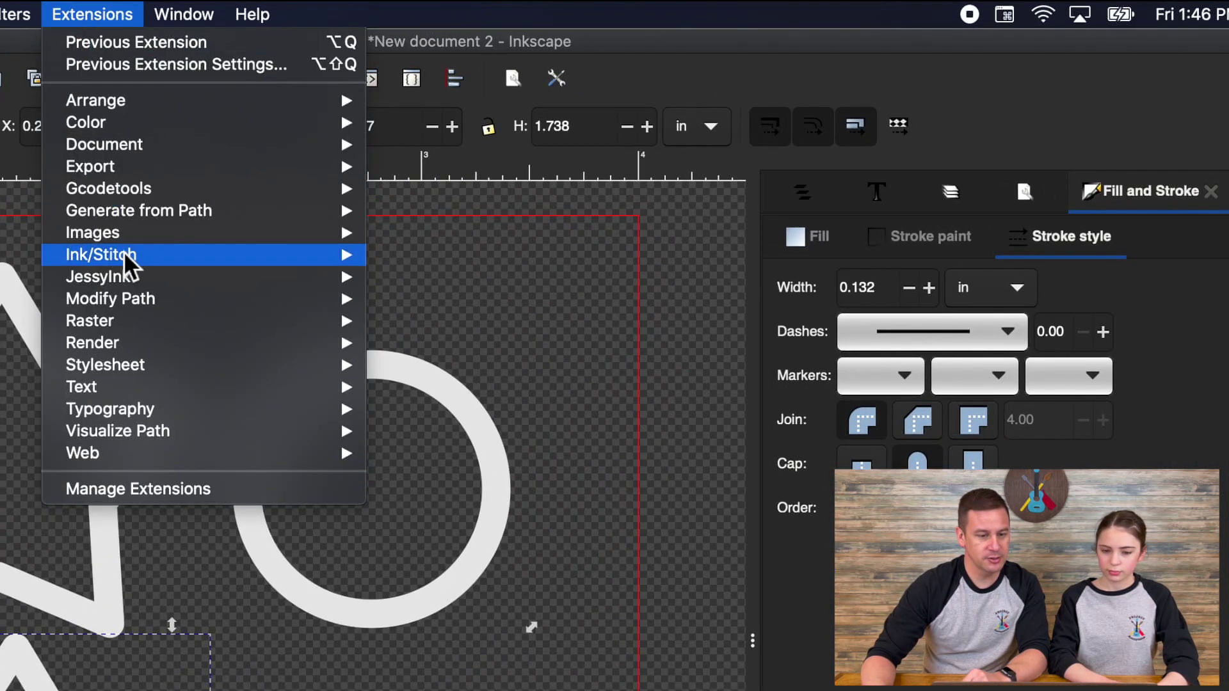
{"action": "mouse_move", "coordinate": [322, 195]}
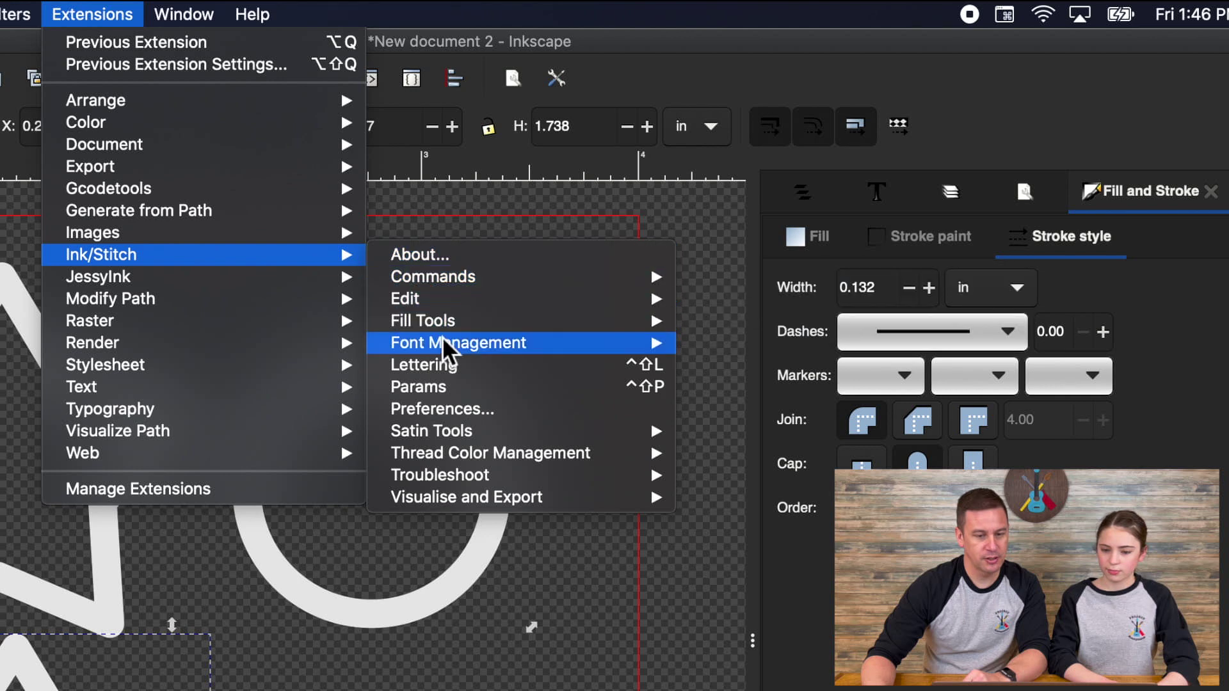
{"action": "mouse_move", "coordinate": [499, 428]}
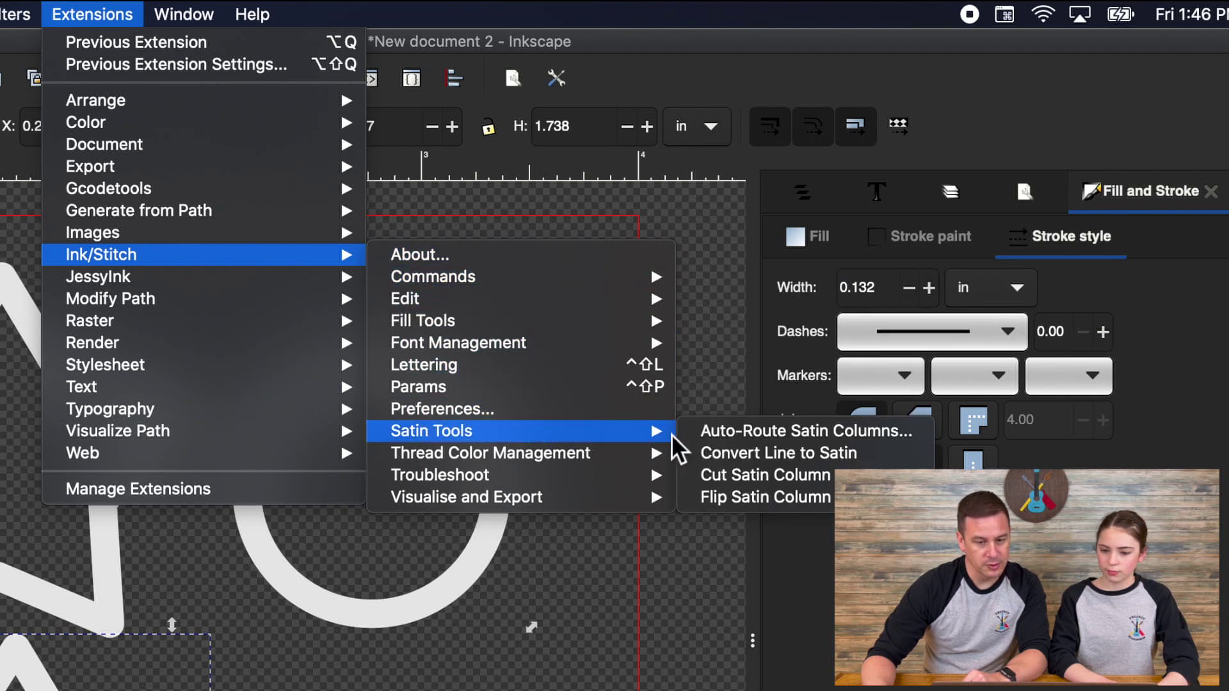
{"action": "left_click", "coordinate": [763, 455]}
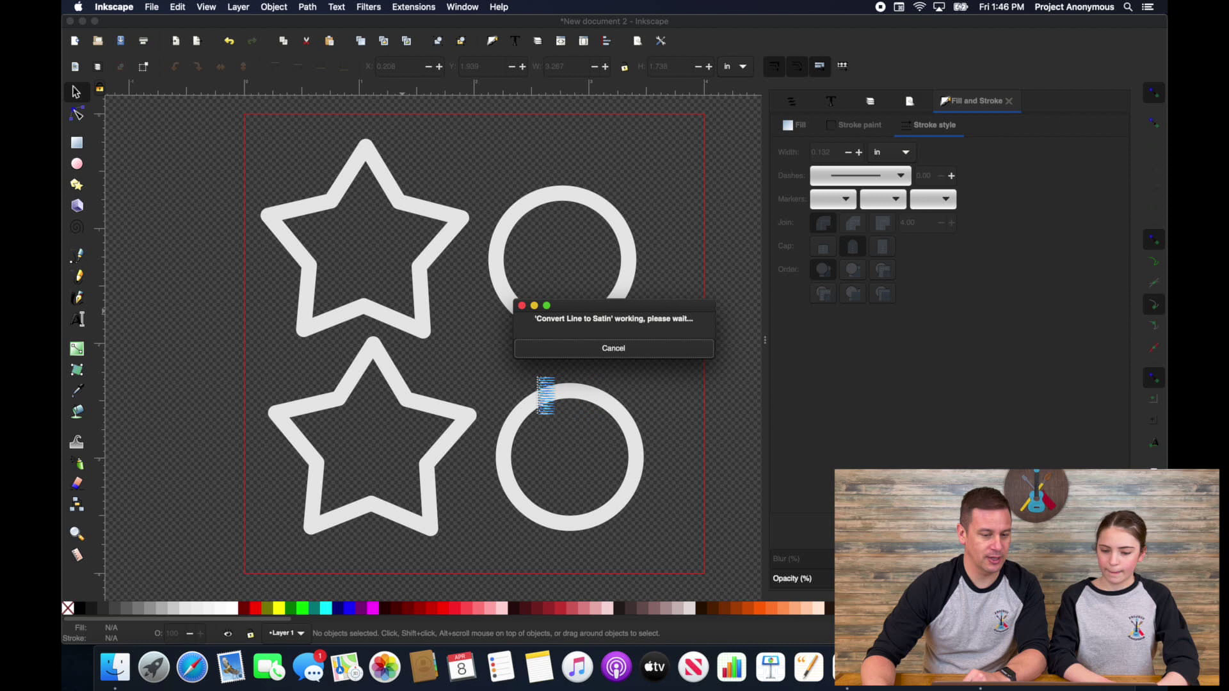
{"action": "left_click", "coordinate": [563, 352]}
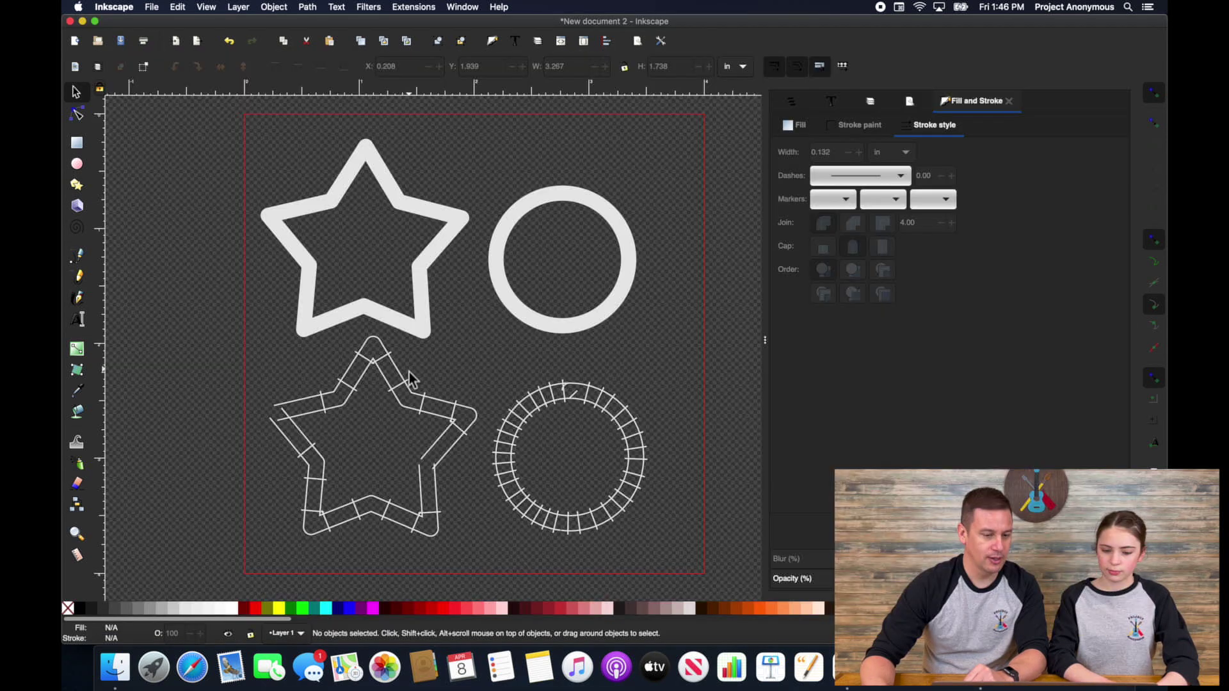
{"action": "left_click", "coordinate": [369, 373]}
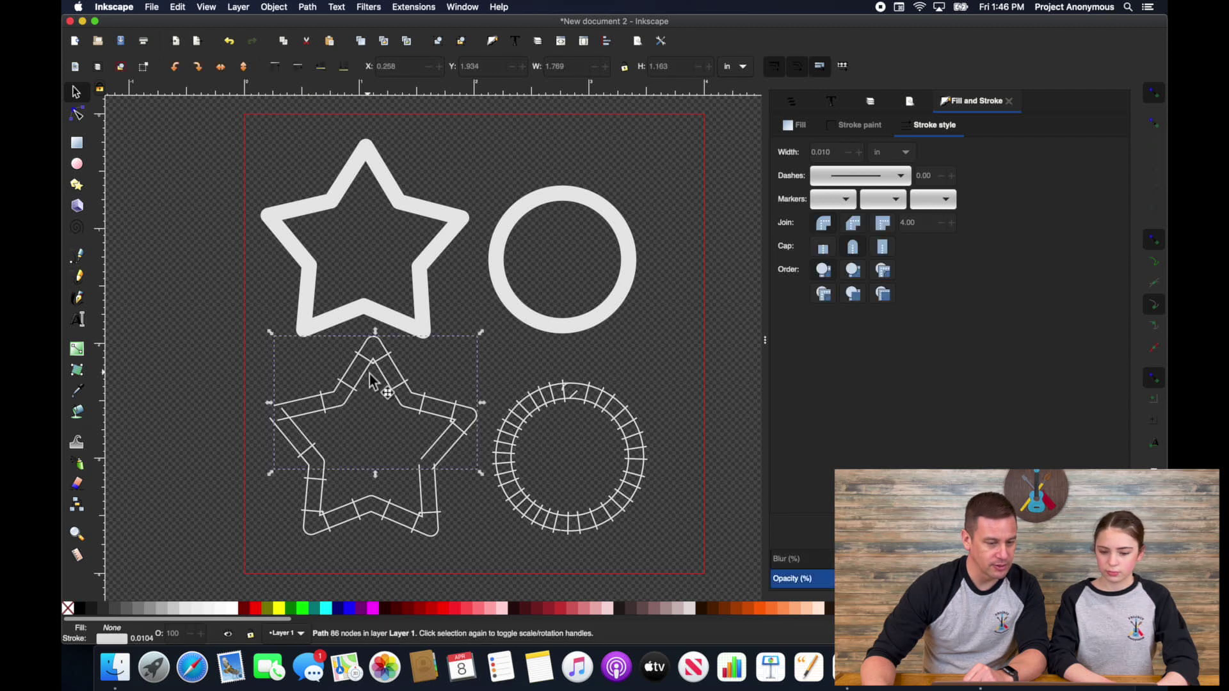
{"action": "left_click", "coordinate": [435, 497]}
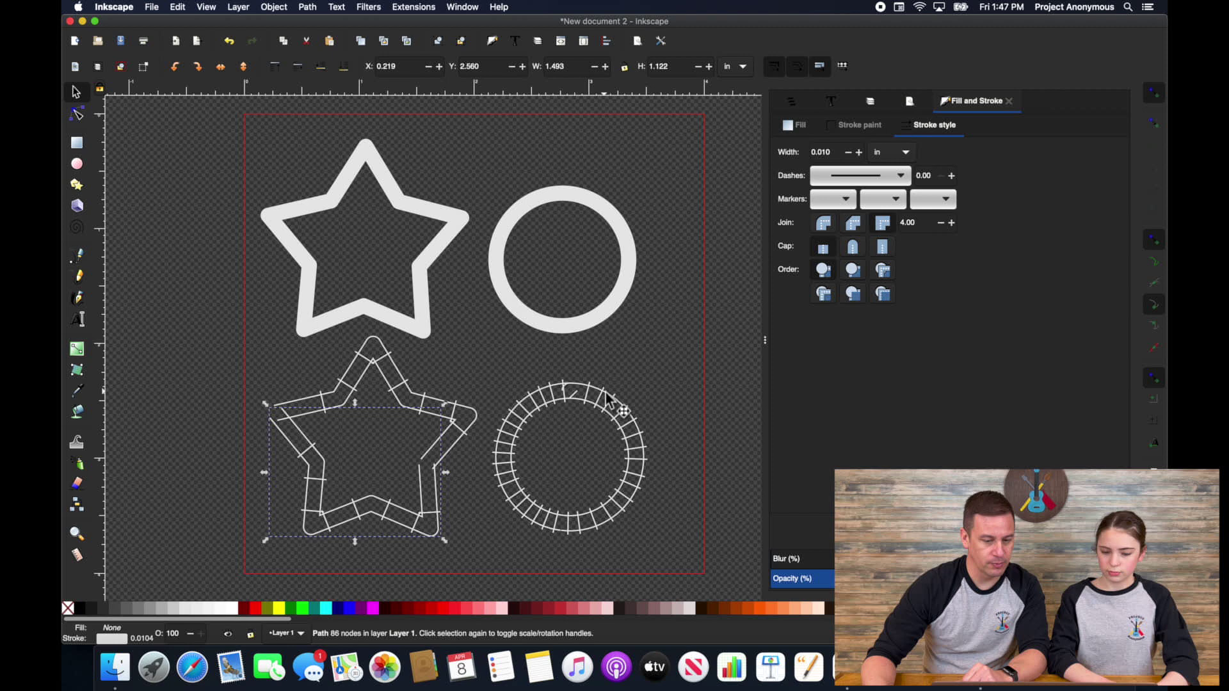
{"action": "left_click", "coordinate": [607, 504]}
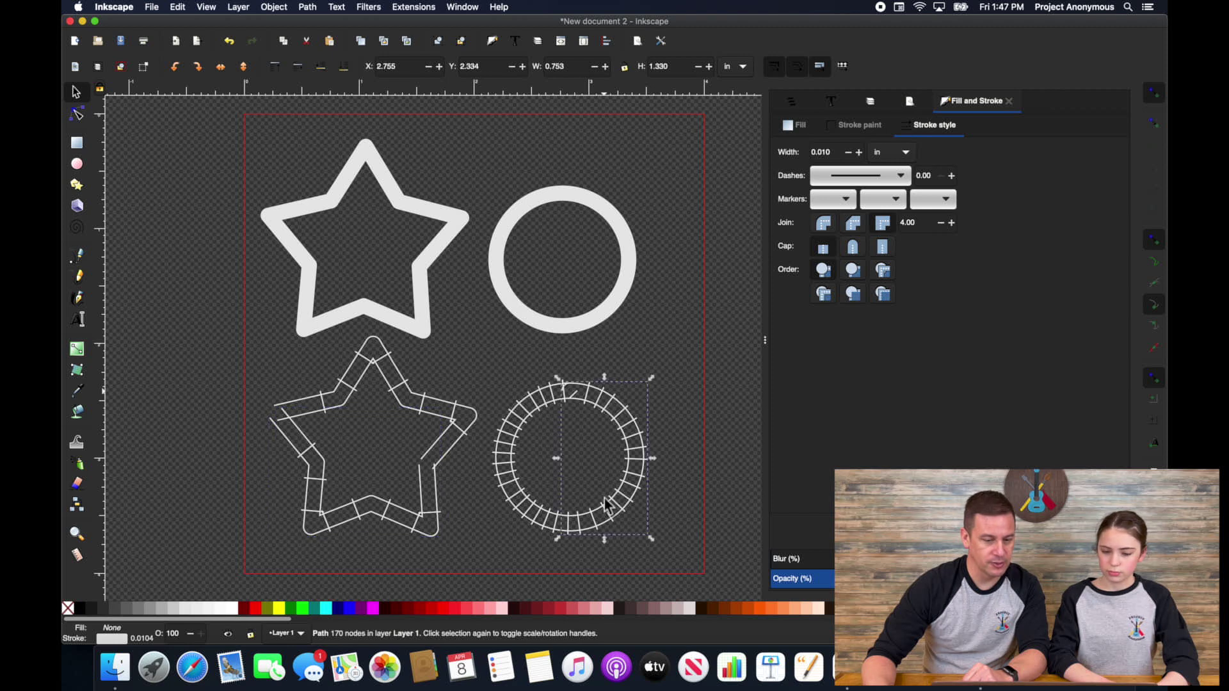
{"action": "left_click", "coordinate": [511, 499]}
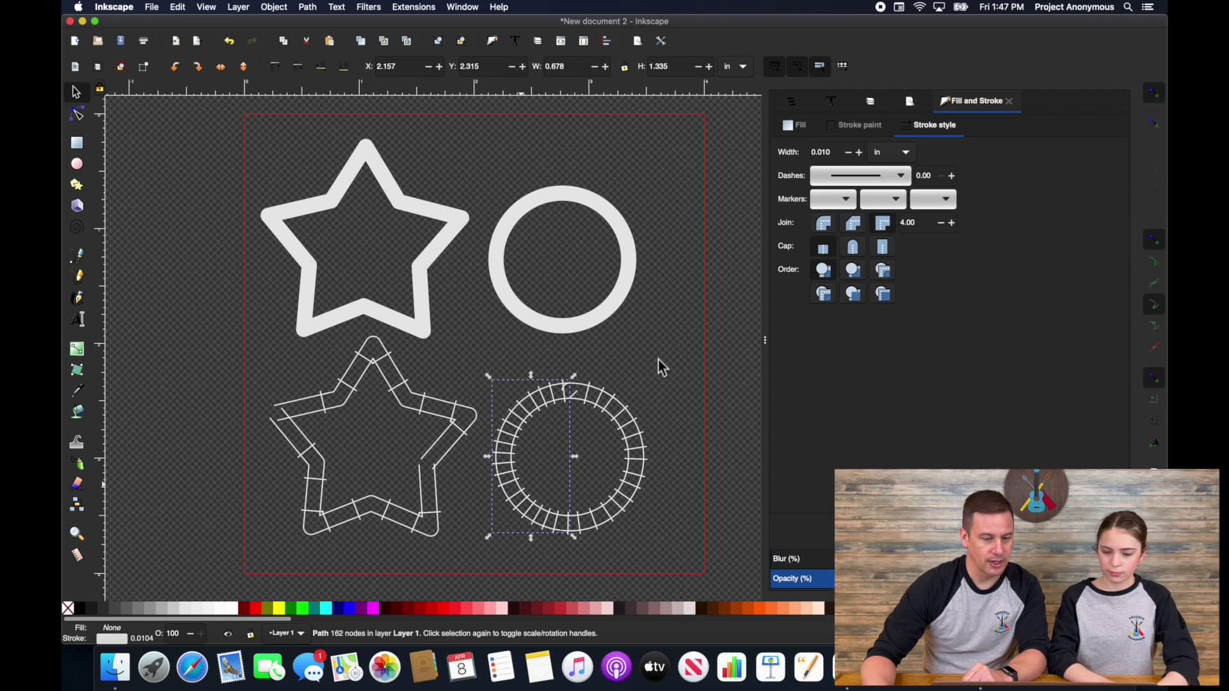
{"action": "key", "text": "Escape"}
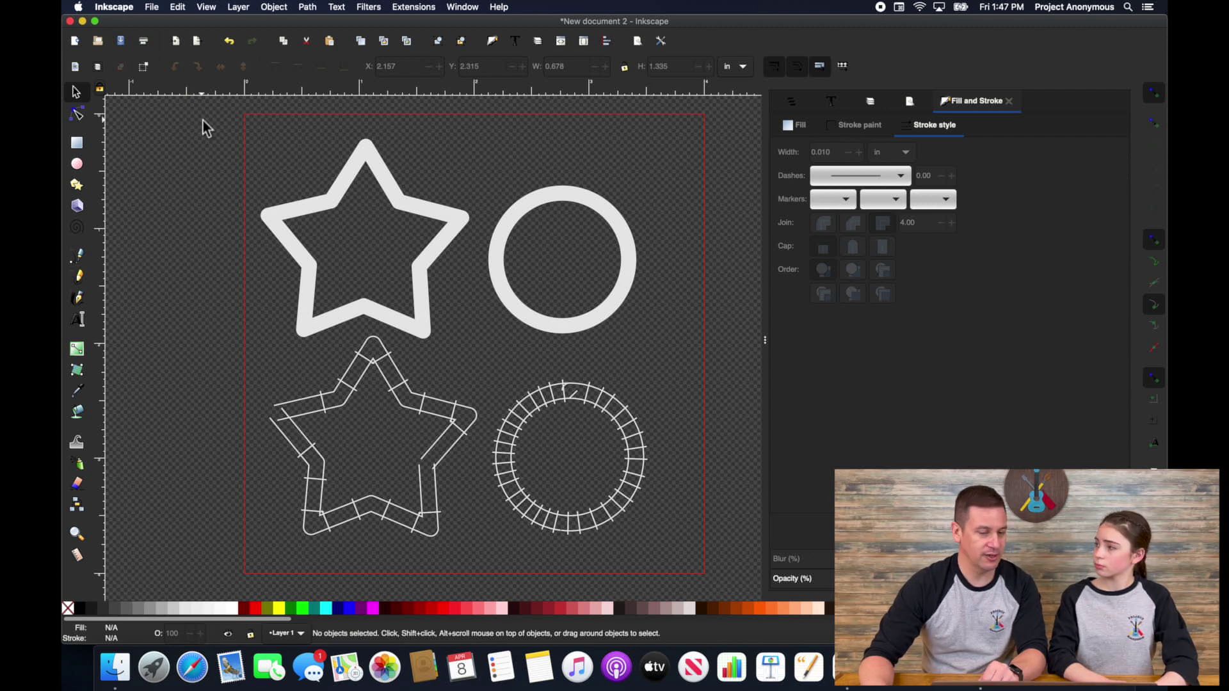
Select all six shapes and launch Ink/Stitch's Simulator / Realistic Preview
{"action": "left_click_drag", "start_coordinate": [202, 120], "coordinate": [722, 553]}
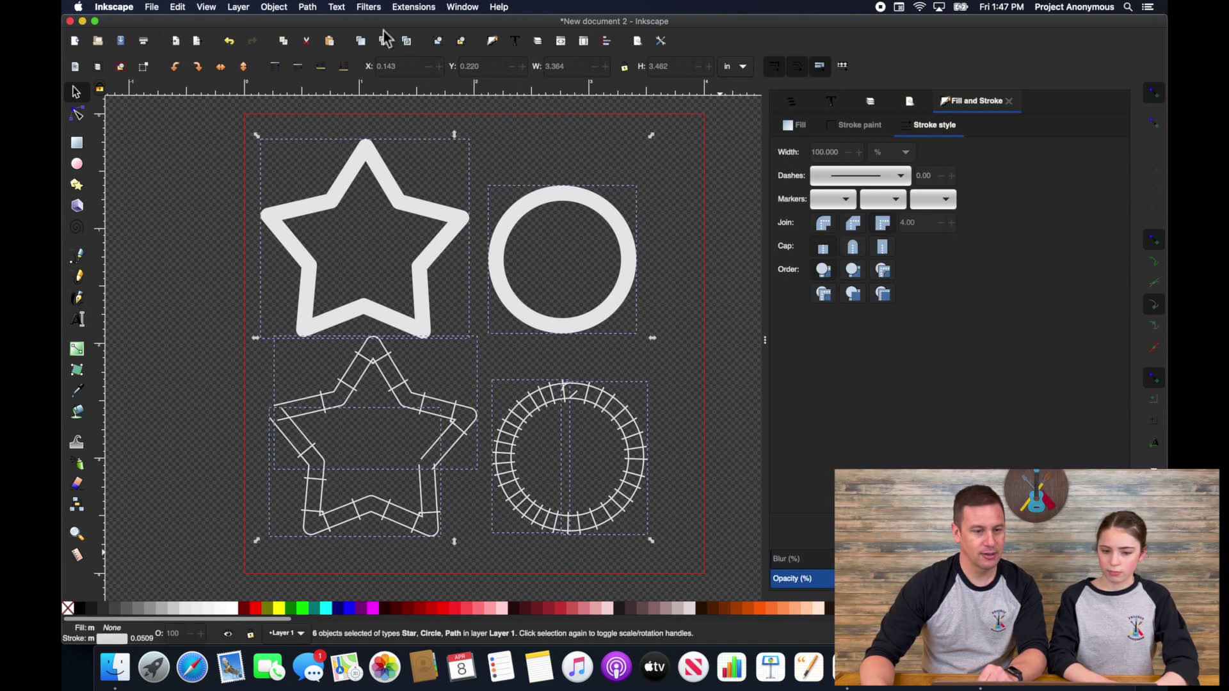
{"action": "left_click", "coordinate": [430, 9]}
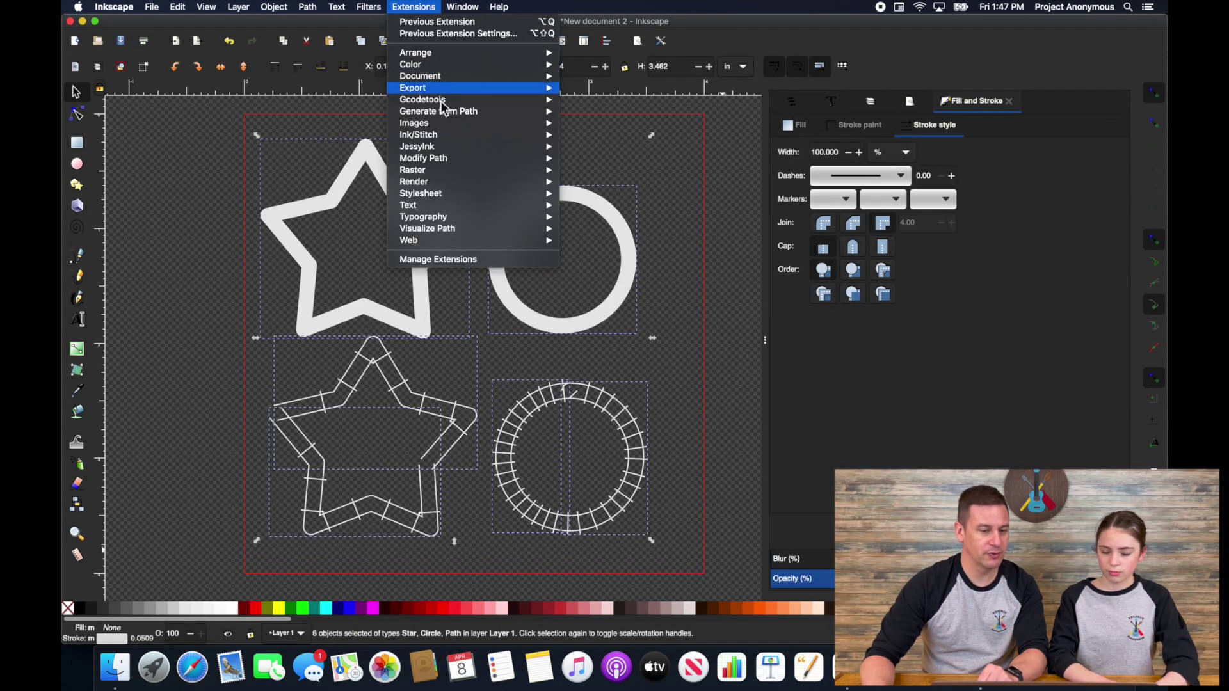
{"action": "mouse_move", "coordinate": [448, 136]}
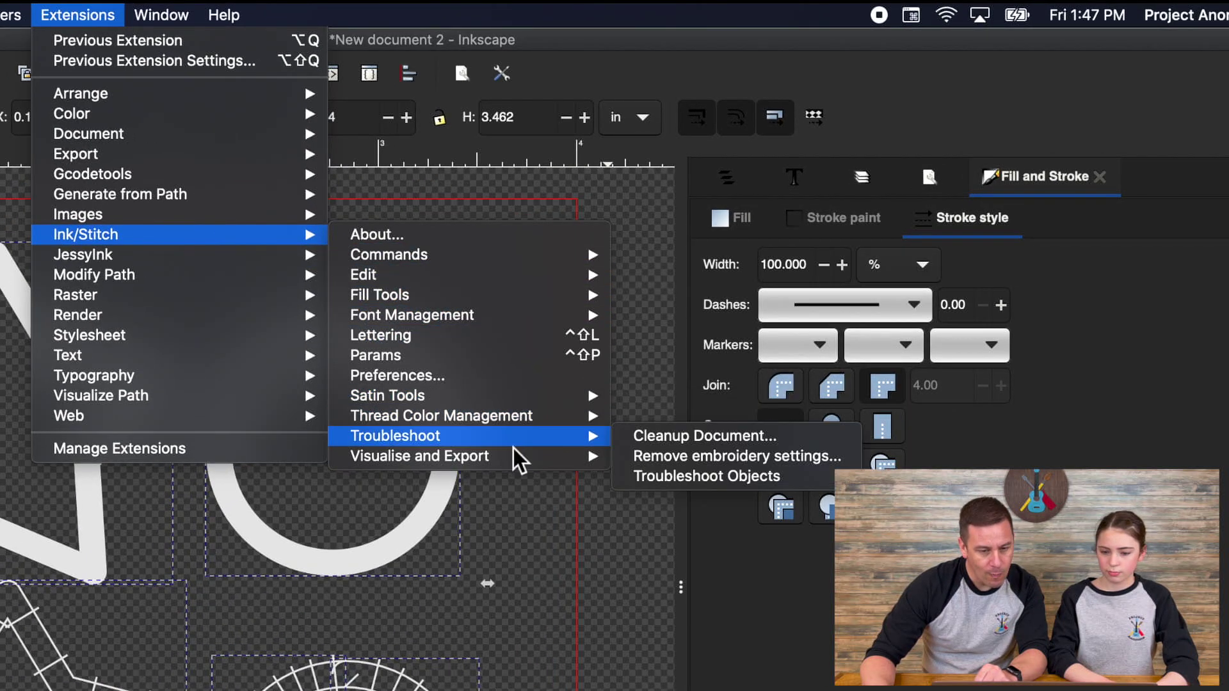
{"action": "mouse_move", "coordinate": [595, 457]}
{"action": "left_click", "coordinate": [702, 498]}
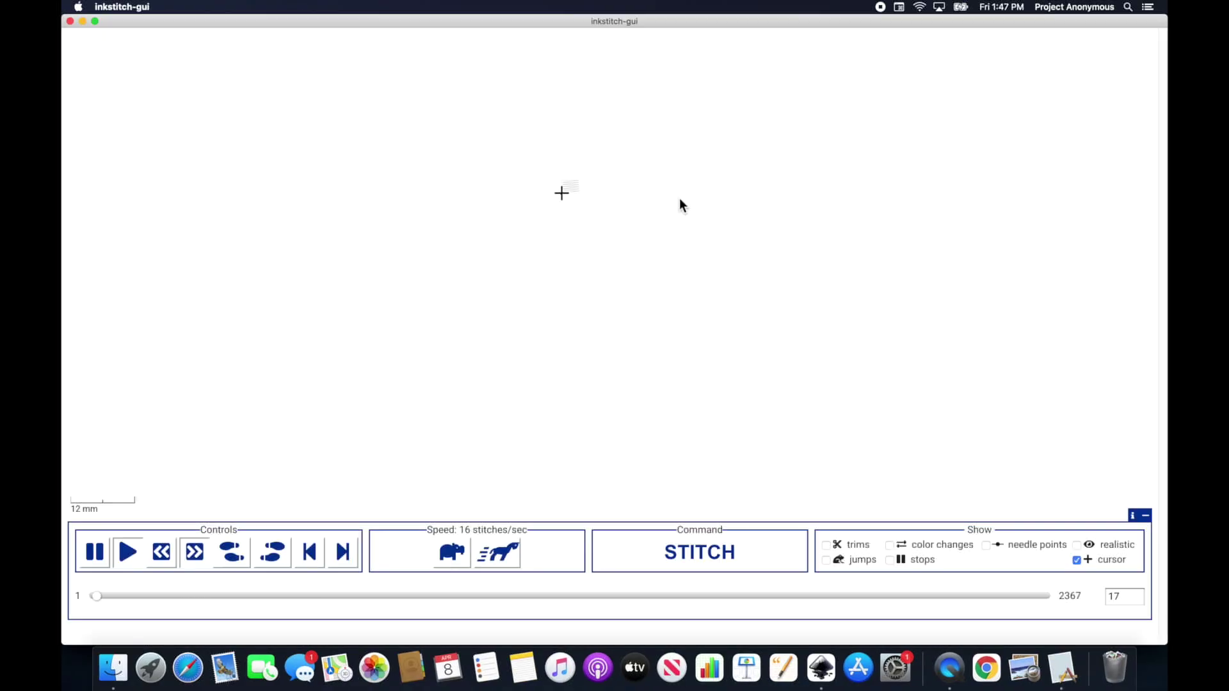
Run the stitch simulation at 256 stitches/sec, then quit inkstitch-gui
{"action": "left_click", "coordinate": [461, 554]}
{"action": "left_click", "coordinate": [504, 559]}
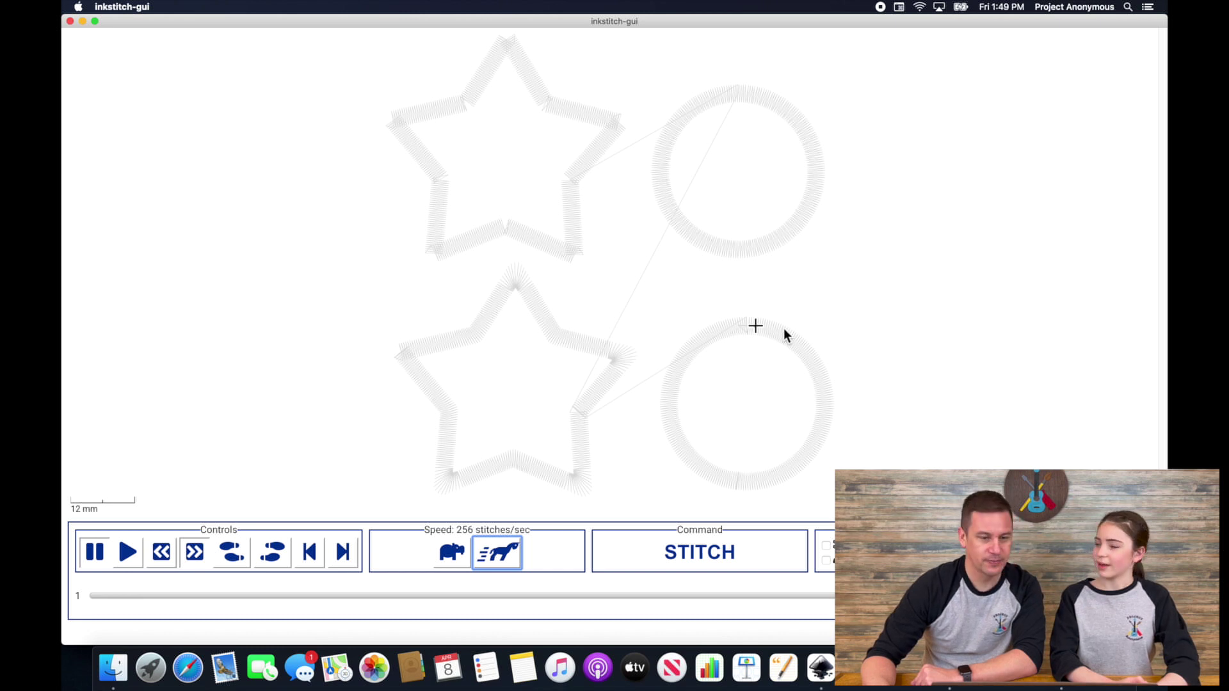
{"action": "left_click", "coordinate": [136, 9]}
{"action": "left_click", "coordinate": [106, 26]}
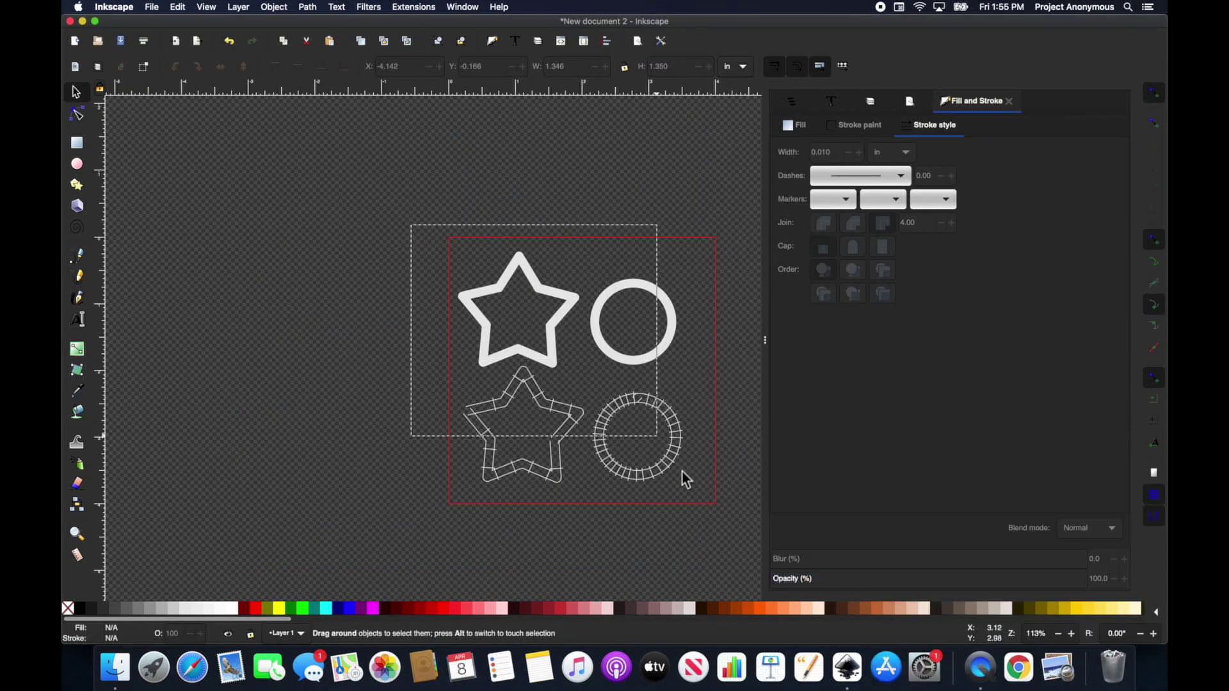
Save to the Desktop as Ink/Stitch ZIP 'Stroke vs satin test' with PES and SVG formats
{"action": "left_click", "coordinate": [151, 7]}
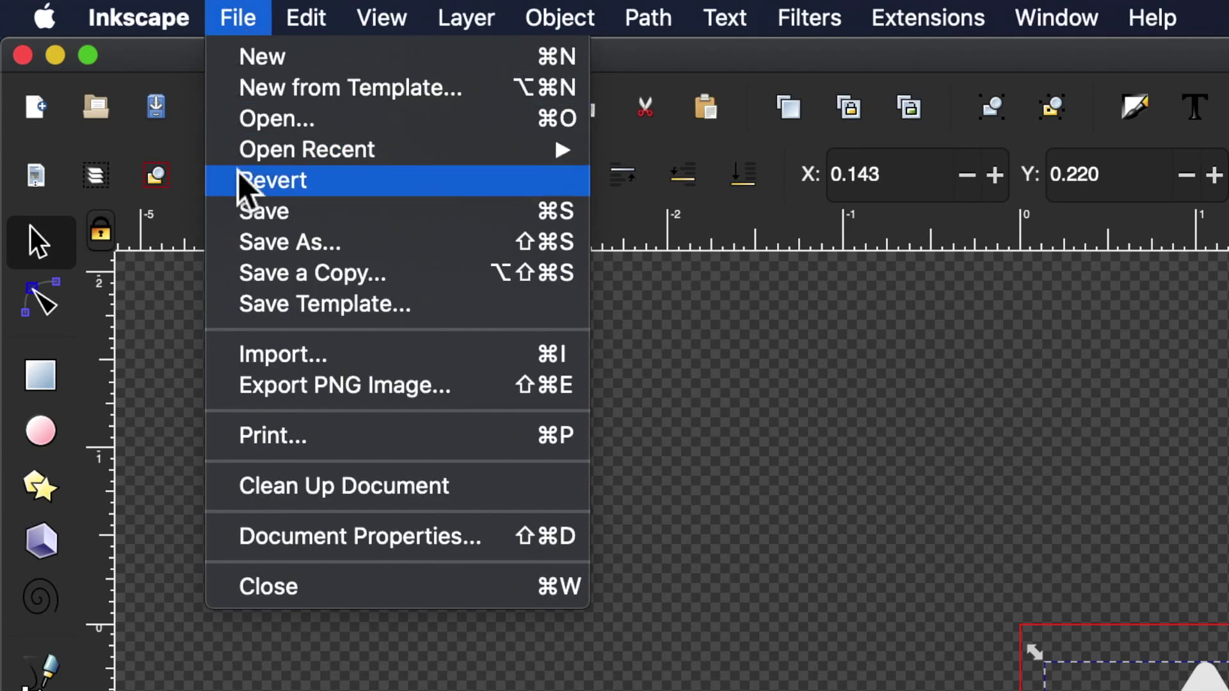
{"action": "left_click", "coordinate": [299, 243]}
{"action": "type", "text": "Stroke vs "}
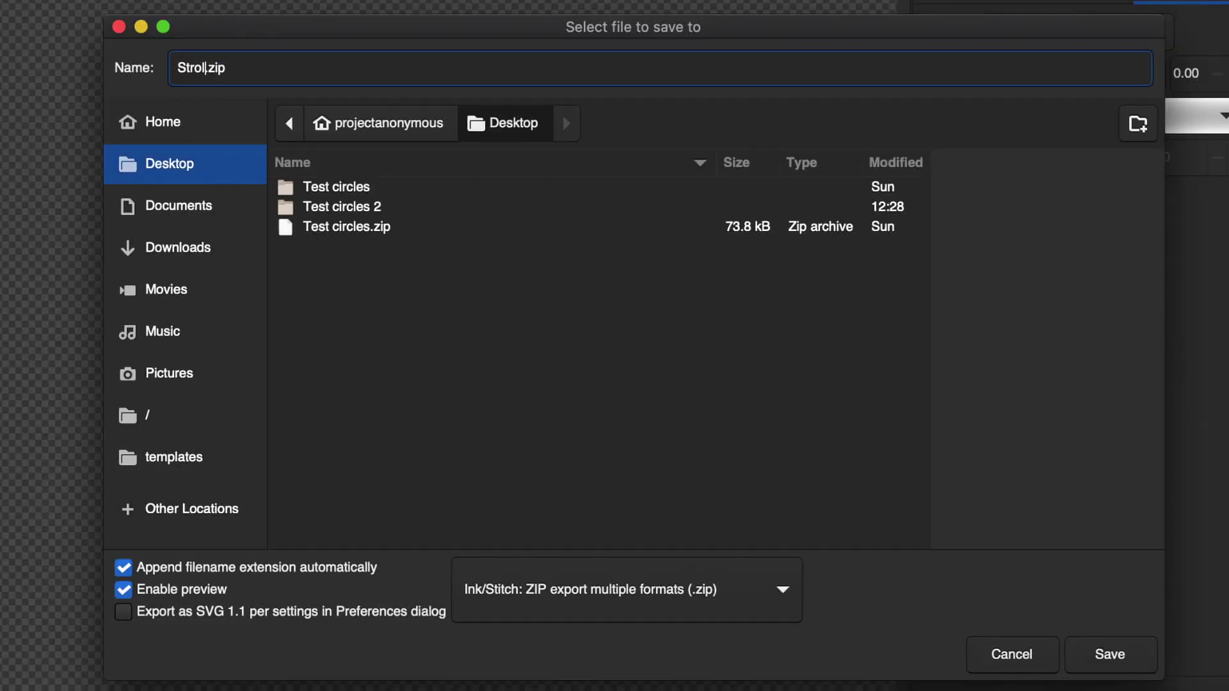
{"action": "type", "text": "satin tesyt"}
{"action": "key", "text": "BackSpace"}
{"action": "key", "text": "BackSpace"}
{"action": "type", "text": "t"}
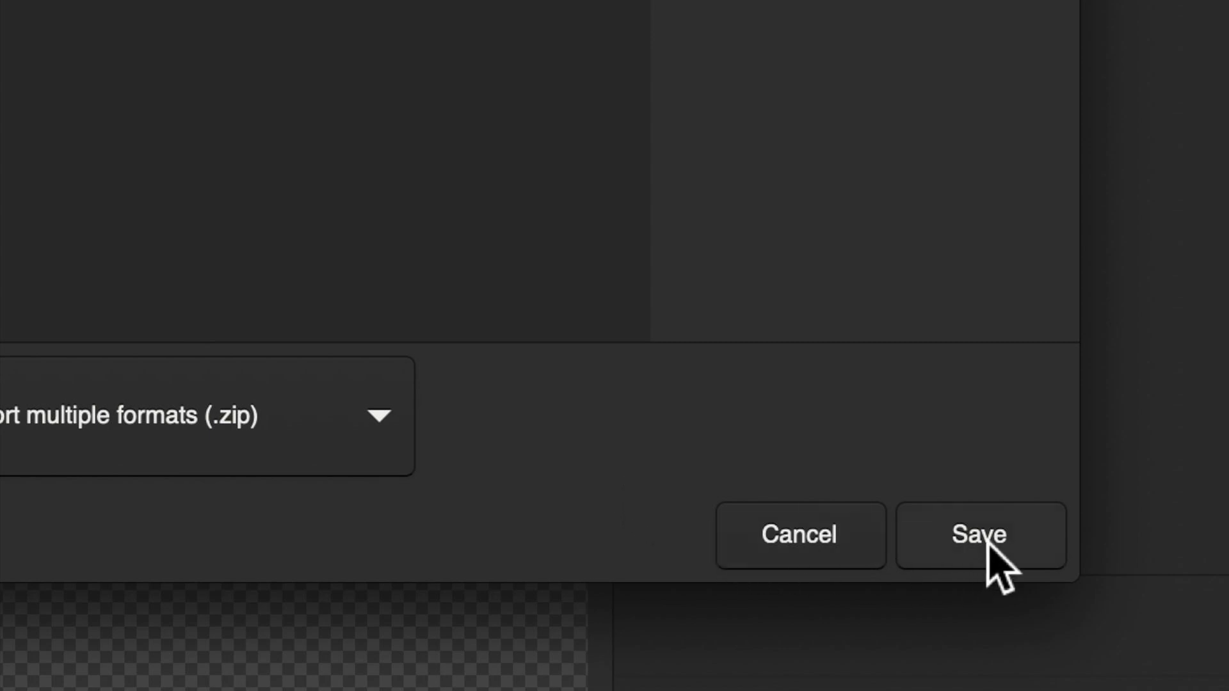
{"action": "left_click", "coordinate": [987, 544]}
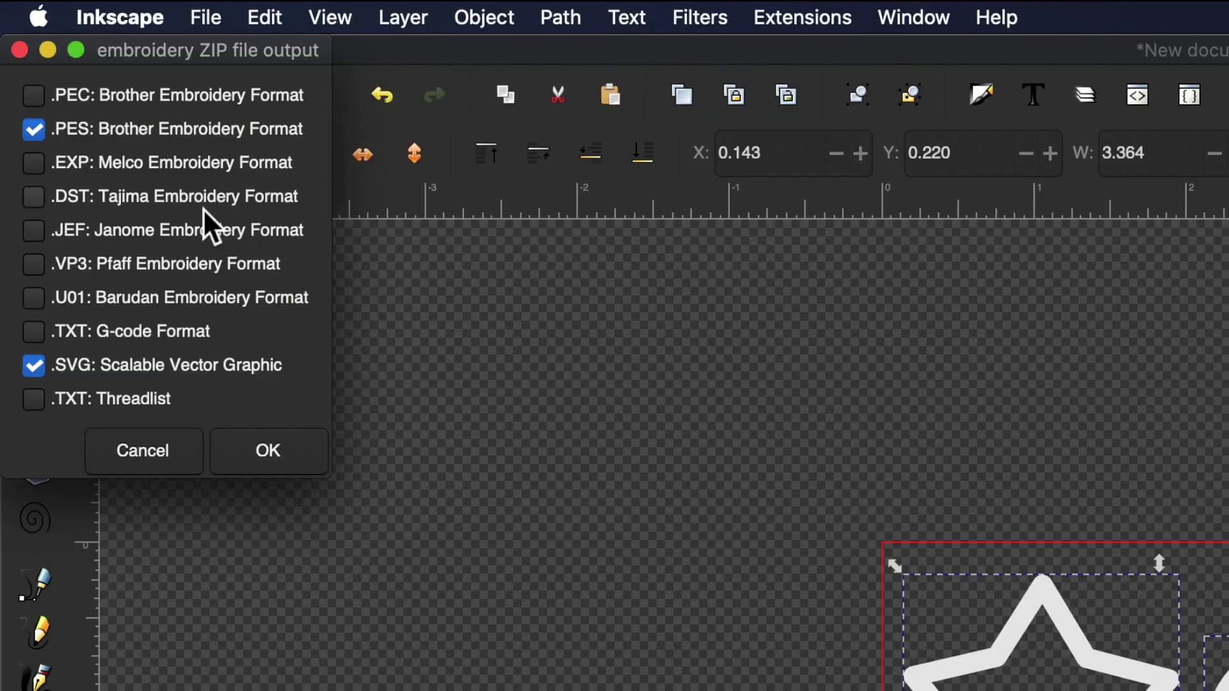
{"action": "left_click", "coordinate": [283, 450]}
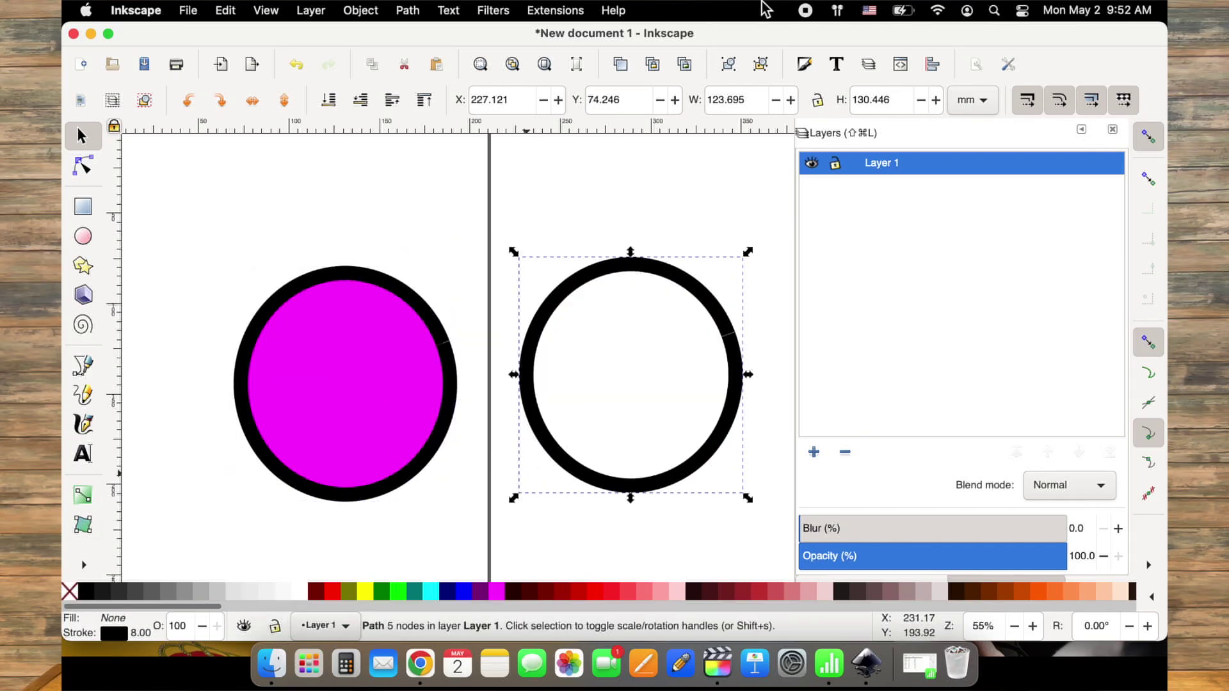
Convert the black ring to a satin column, remove the magenta circle's outline, and place the ring over it
{"action": "left_click", "coordinate": [556, 10]}
{"action": "left_click", "coordinate": [986, 349]}
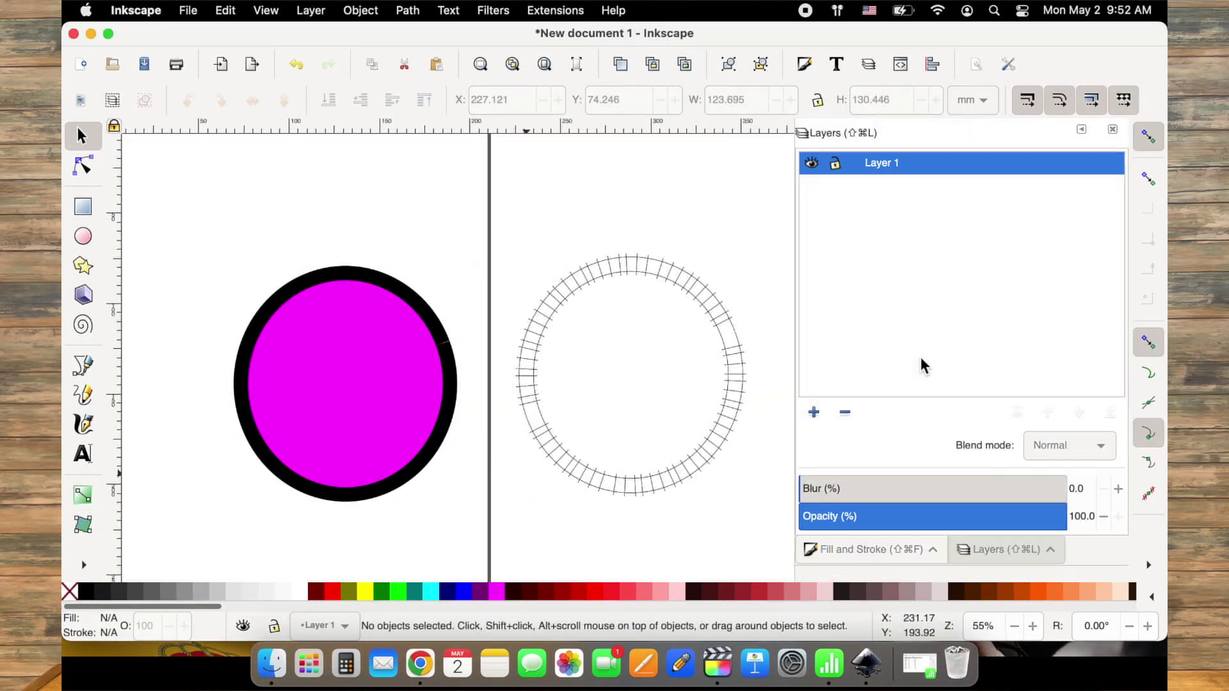
{"action": "left_click", "coordinate": [329, 425]}
{"action": "left_click", "coordinate": [585, 321]}
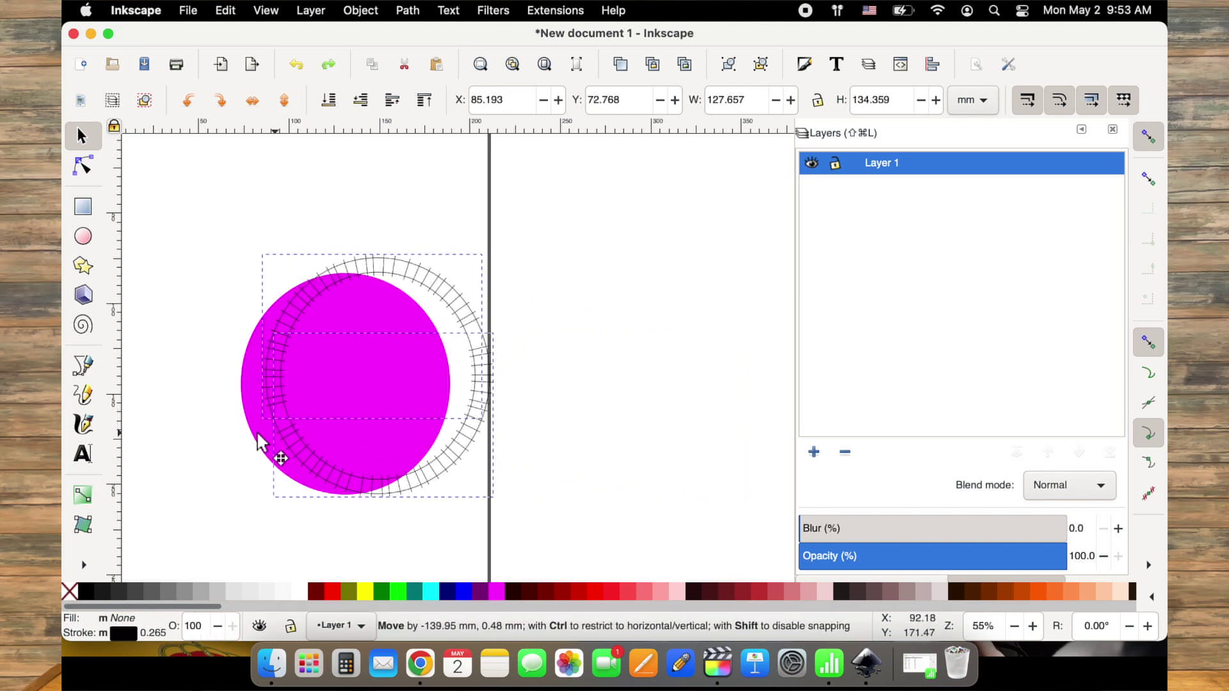